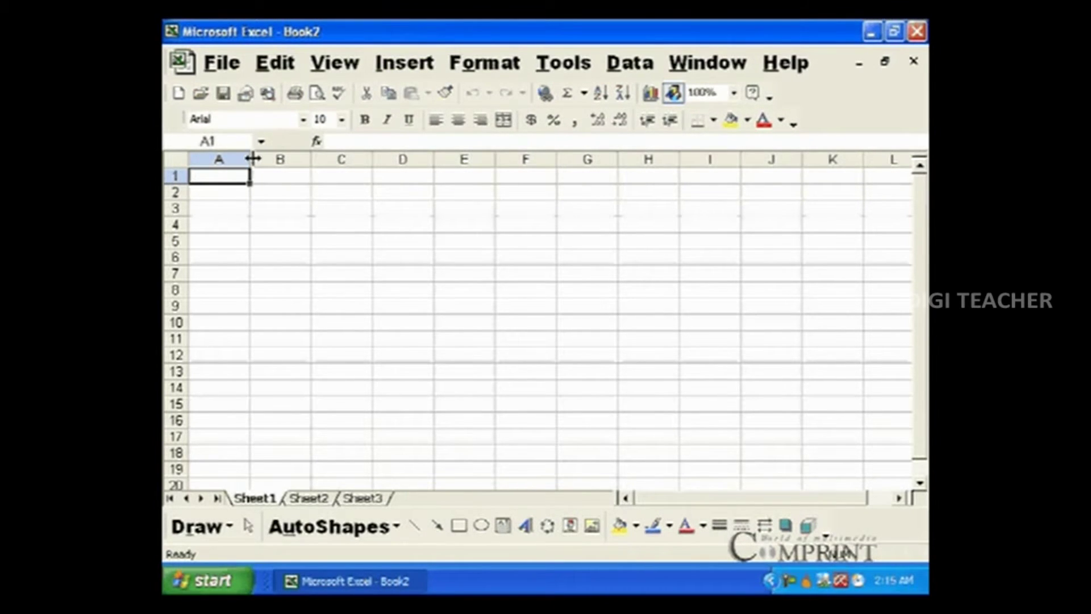
# Step: Widen column A to 16 and make row 1 taller, about 21 high
pyautogui.moveTo(253, 160); pyautogui.dragTo(403, 161)
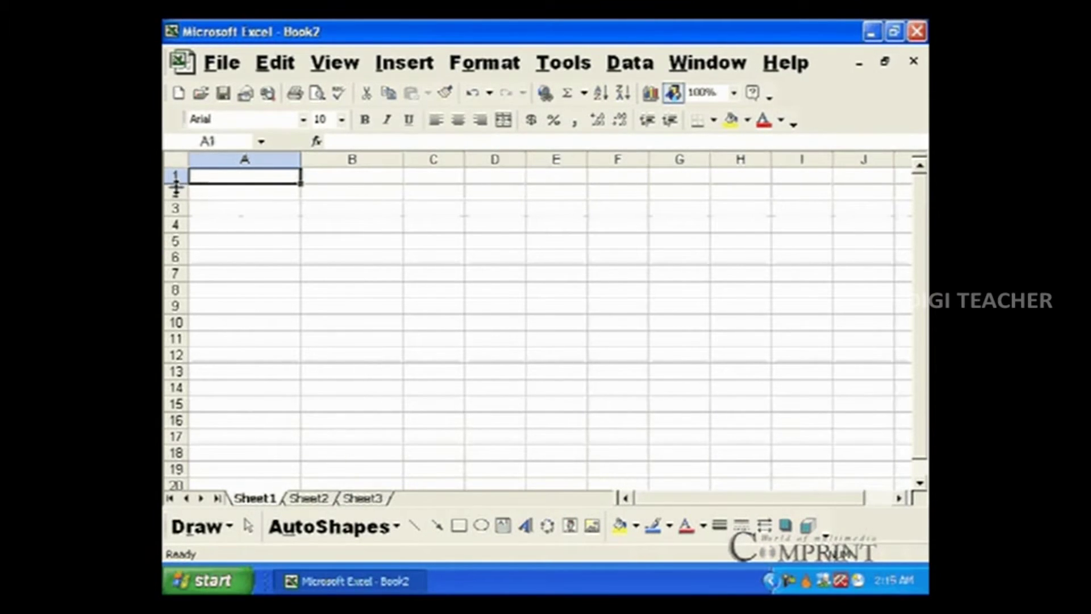
pyautogui.click(177, 177)
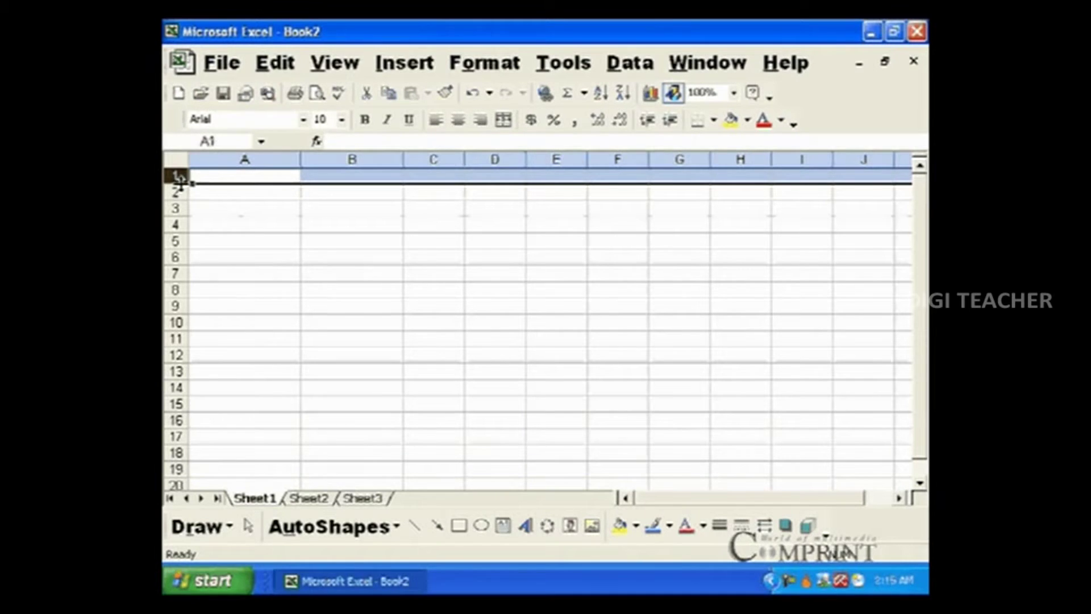
pyautogui.moveTo(180, 183); pyautogui.dragTo(183, 202)
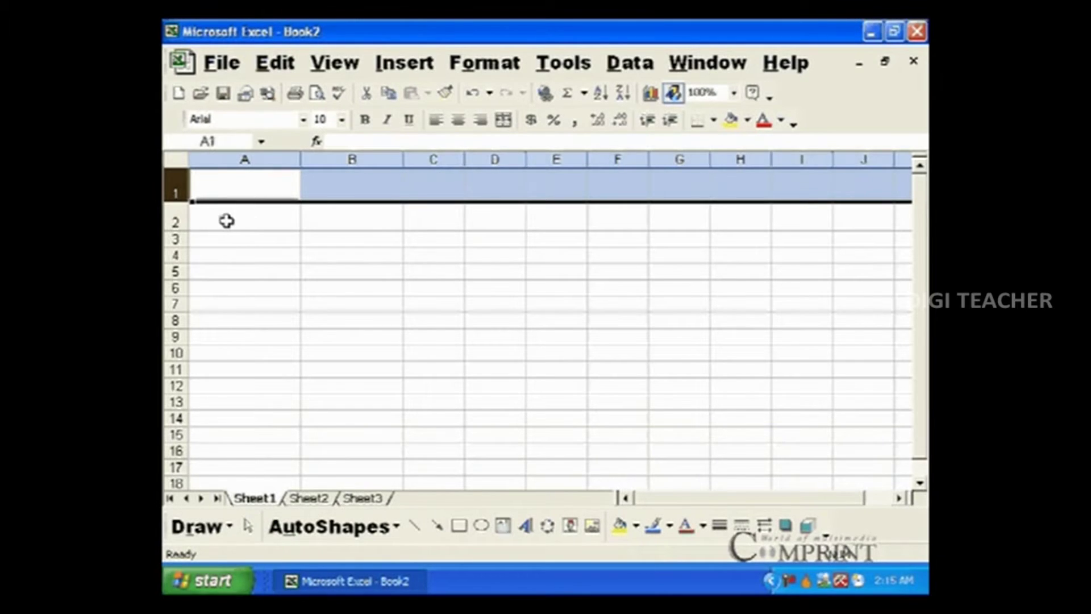
# Step: Select columns A through G and resize them together to one equal, narrower width
pyautogui.click(253, 226)
pyautogui.click(303, 219)
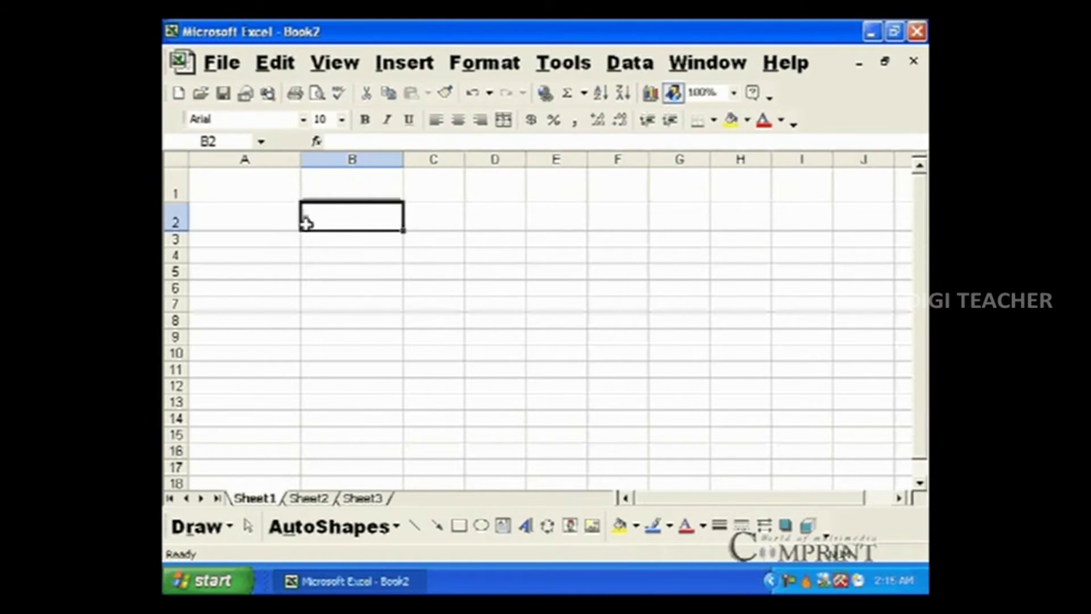
pyautogui.click(261, 158)
pyautogui.moveTo(261, 149); pyautogui.dragTo(696, 152)
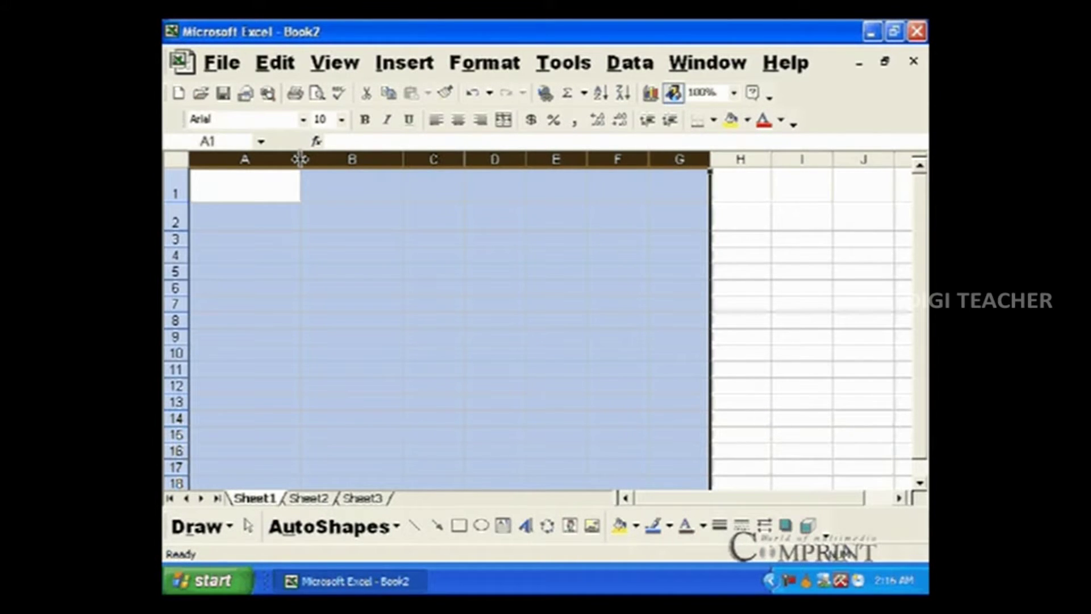
pyautogui.moveTo(300, 159); pyautogui.dragTo(253, 159)
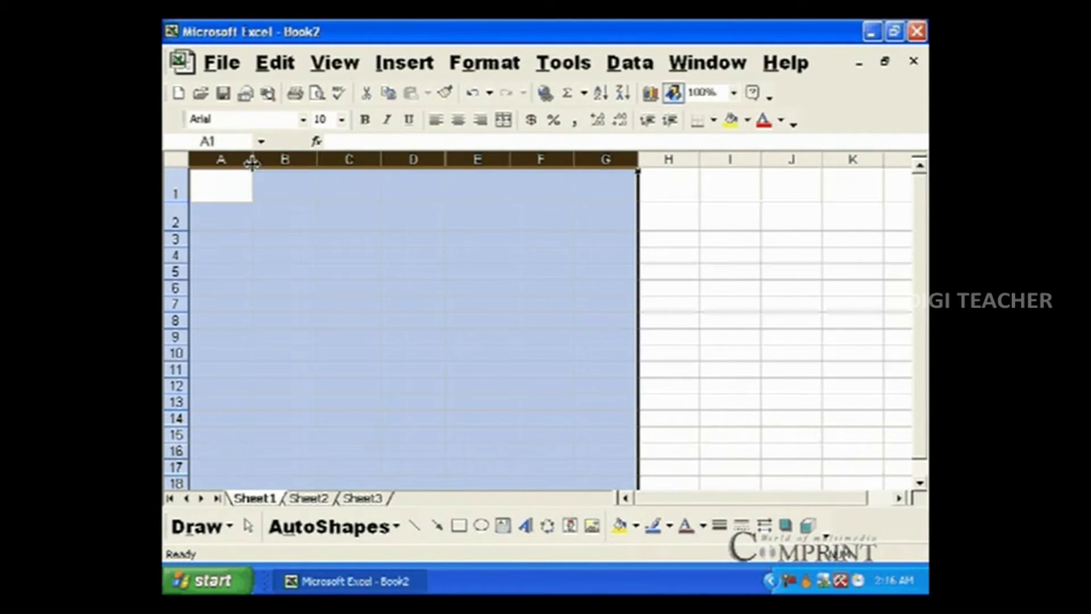
pyautogui.moveTo(390, 159); pyautogui.dragTo(499, 159)
pyautogui.moveTo(395, 160)
pyautogui.mouseDown()
pyautogui.moveTo(367, 159)
pyautogui.moveTo(409, 159)
pyautogui.moveTo(381, 159)
pyautogui.mouseUp()
# Step: Select rows 1 through 15 and set them all to height 18
pyautogui.click(222, 216)
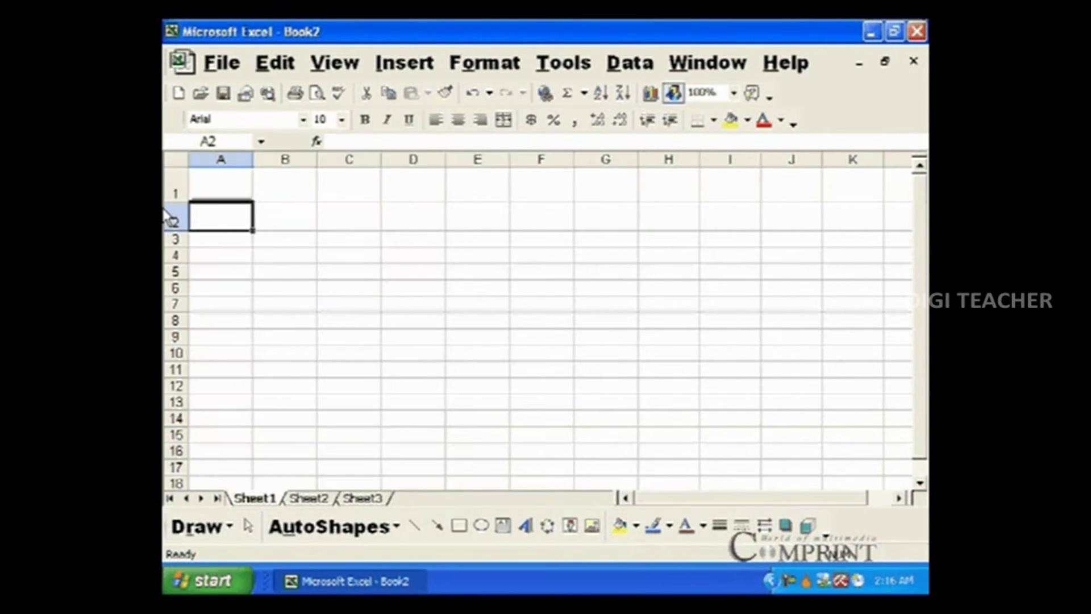
pyautogui.moveTo(170, 185); pyautogui.dragTo(170, 434)
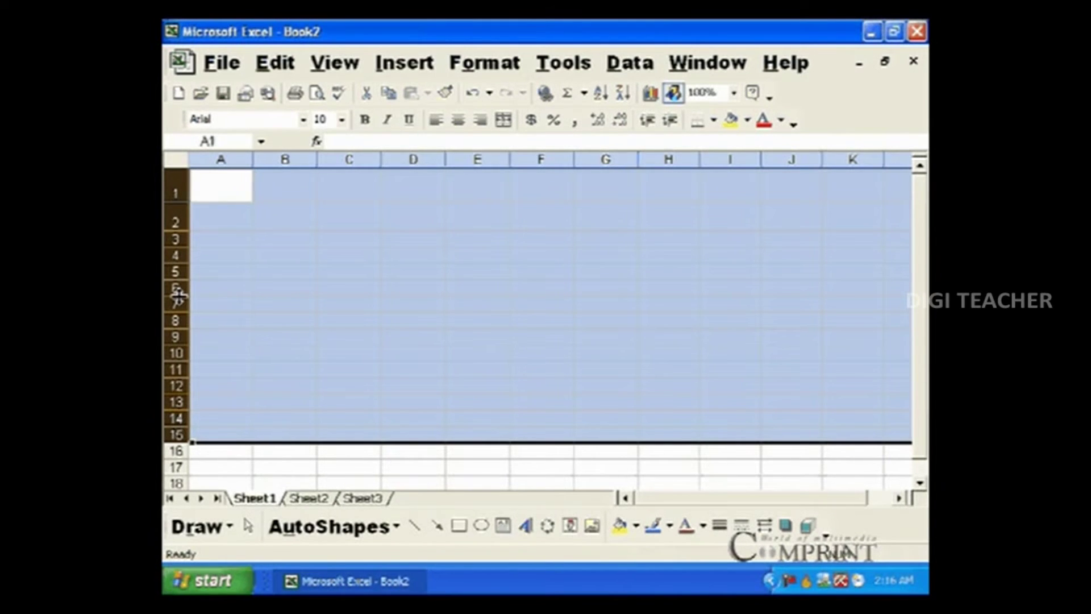
pyautogui.moveTo(178, 296); pyautogui.dragTo(176, 311)
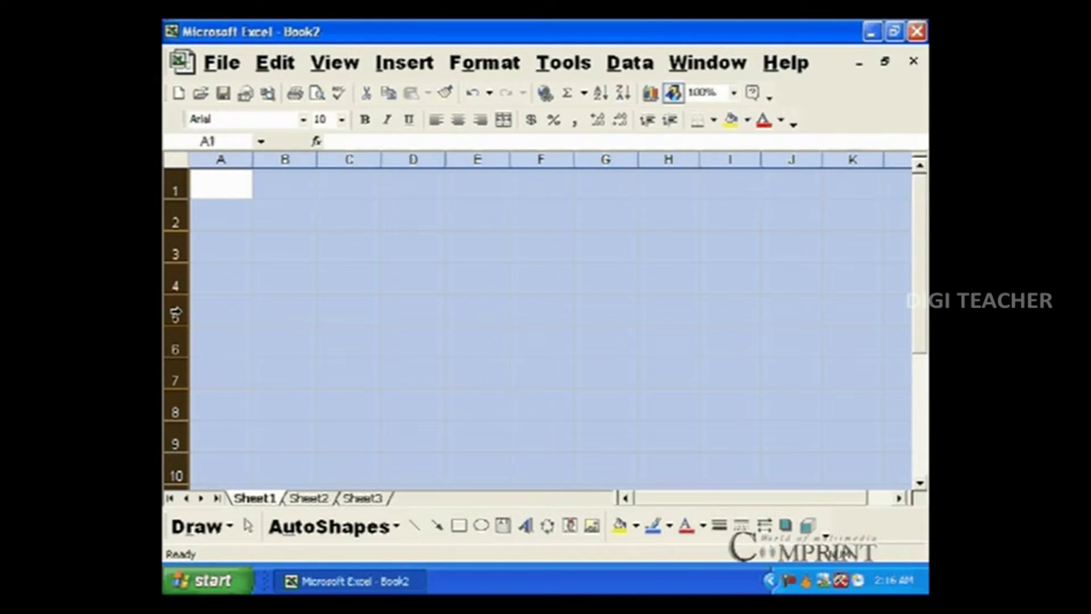
pyautogui.scroll(-2, 236, 288)
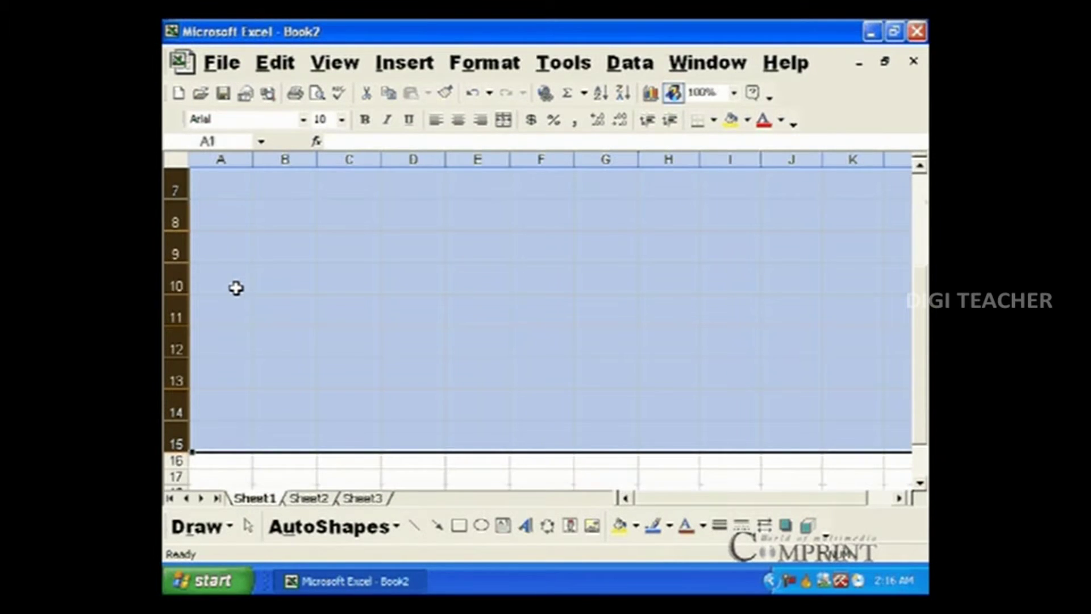
pyautogui.scroll(-1, 236, 288)
pyautogui.scroll(3, 236, 288)
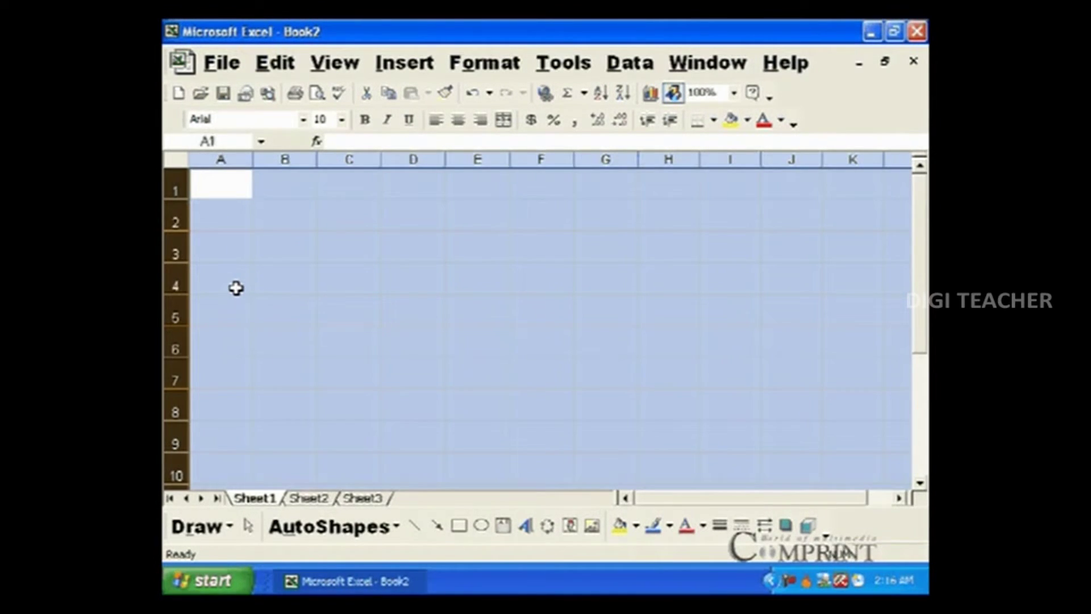
pyautogui.click(236, 288)
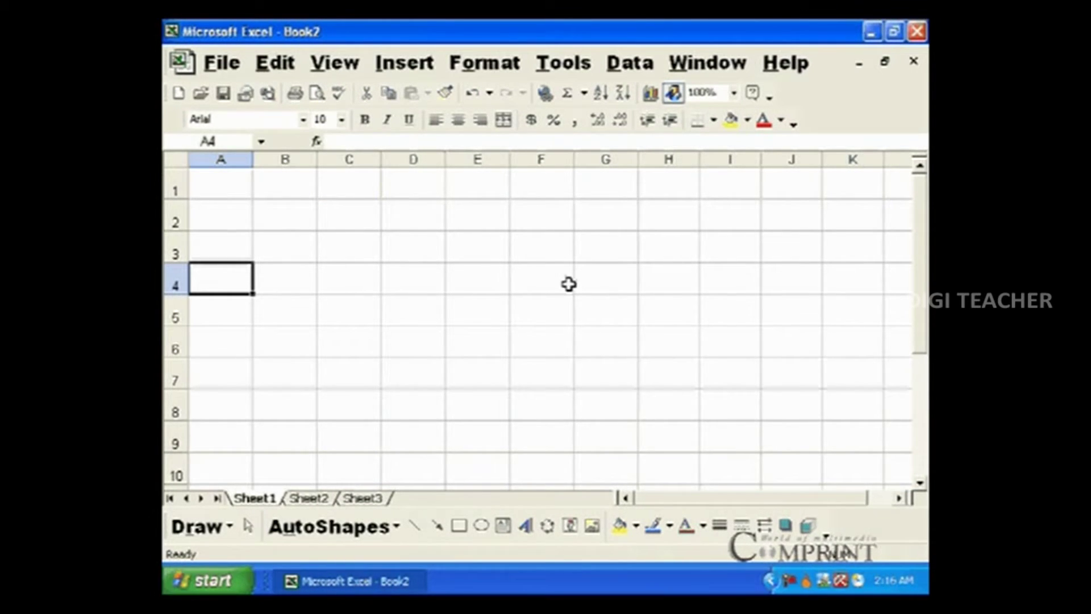
pyautogui.click(175, 155)
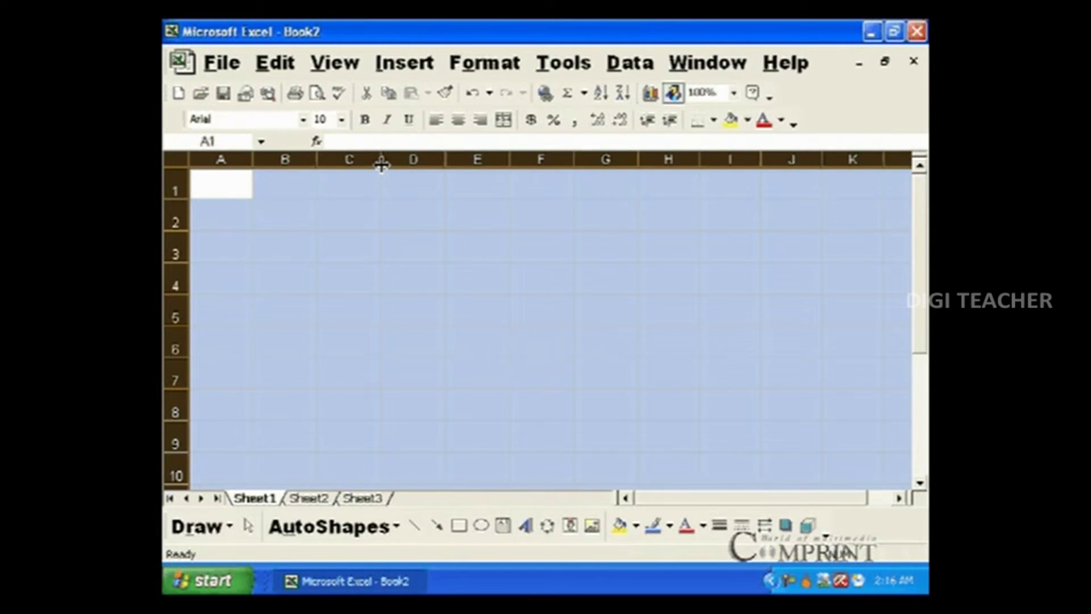
# Step: With the whole sheet selected, narrow every column and give all rows one common height
pyautogui.moveTo(381, 164)
pyautogui.mouseDown()
pyautogui.moveTo(369, 164)
pyautogui.moveTo(378, 159)
pyautogui.mouseUp()
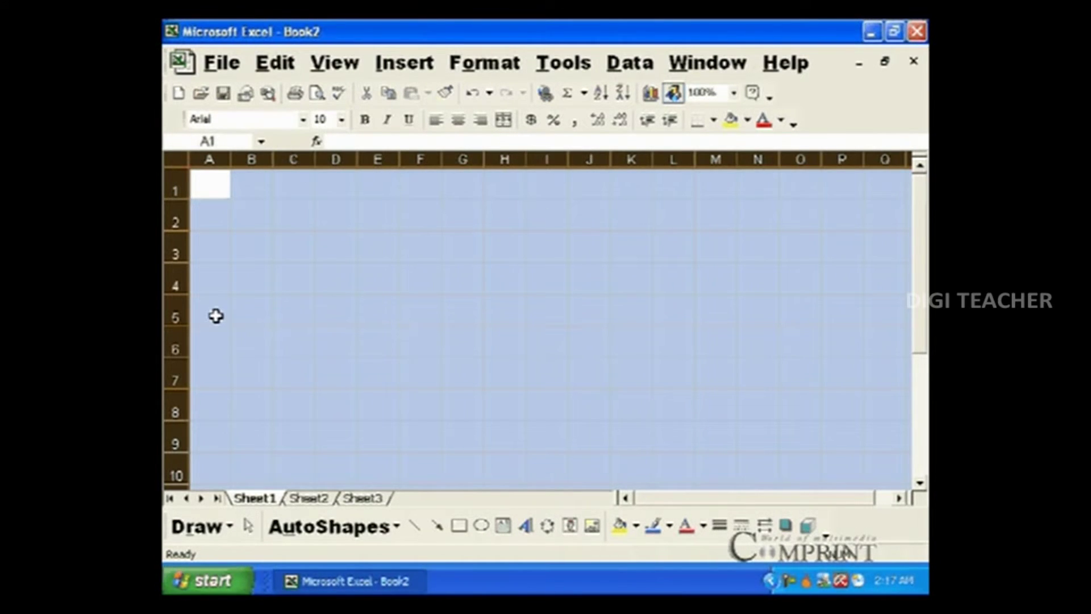
pyautogui.moveTo(179, 231); pyautogui.dragTo(178, 226)
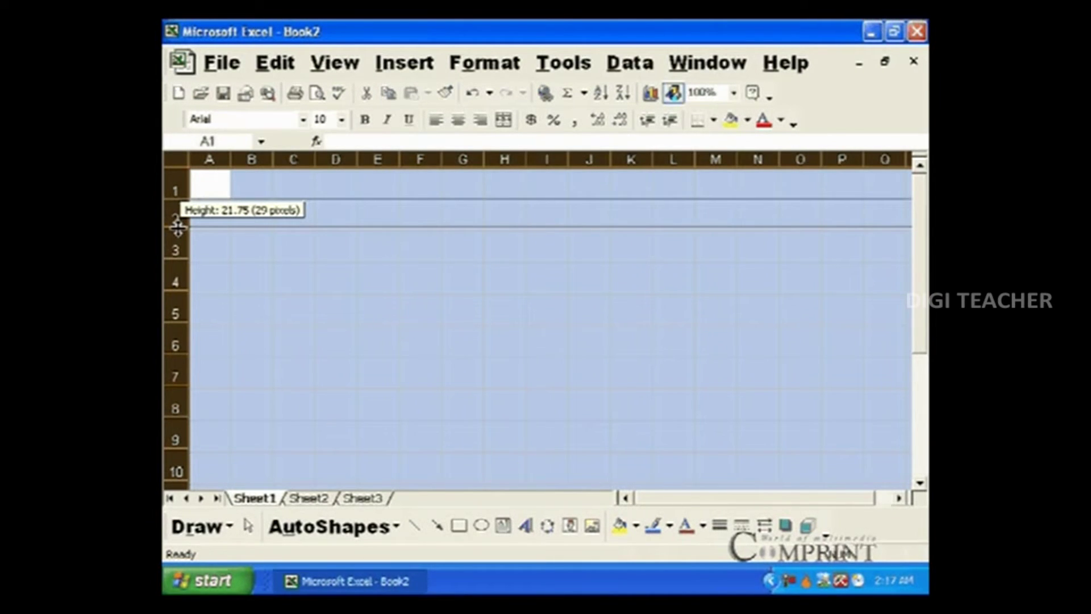
pyautogui.moveTo(177, 227); pyautogui.dragTo(178, 220)
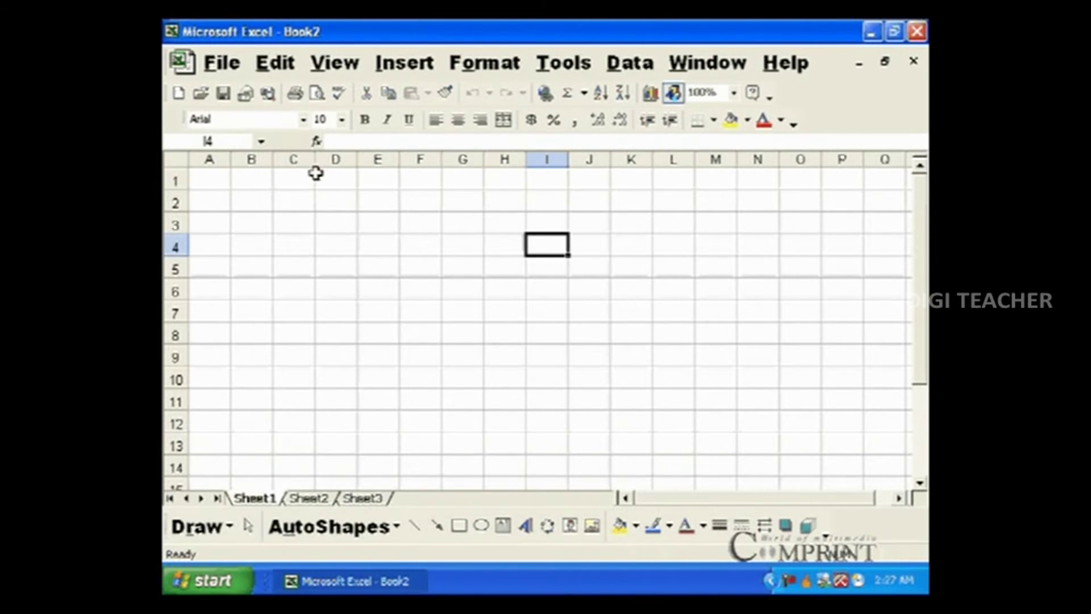
# Step: Set column D's width to 20, then select the entire worksheet
pyautogui.click(335, 160)
pyautogui.rightClick(337, 162)
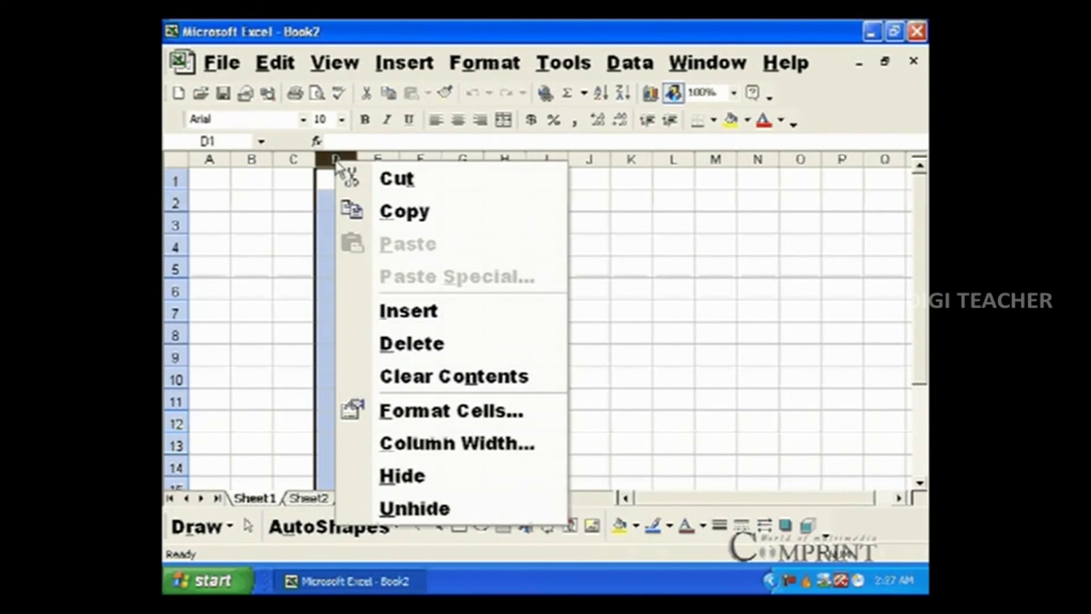
pyautogui.click(527, 448)
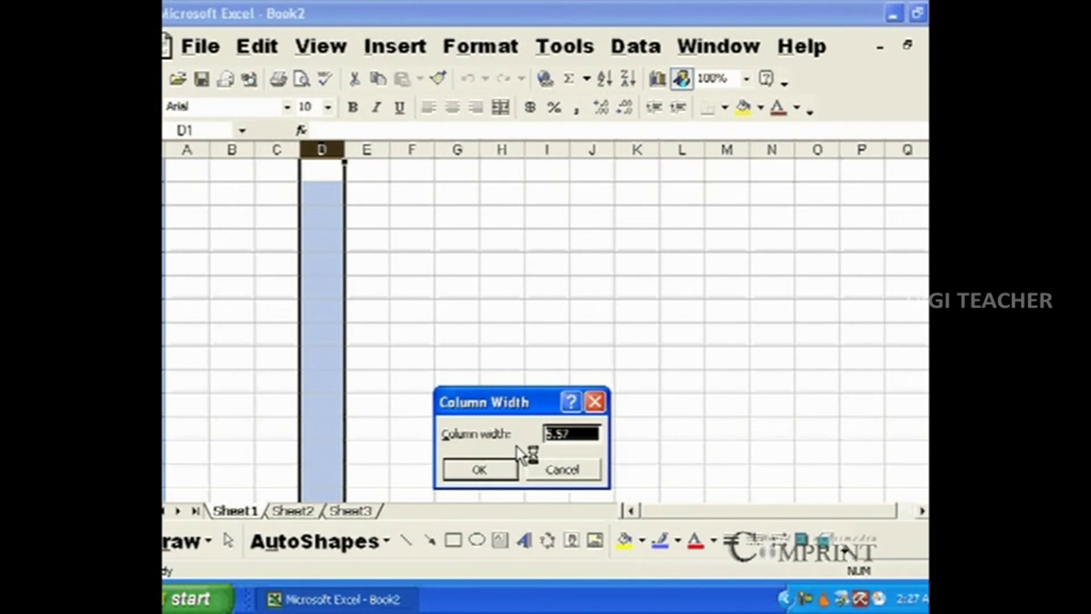
pyautogui.write('20')
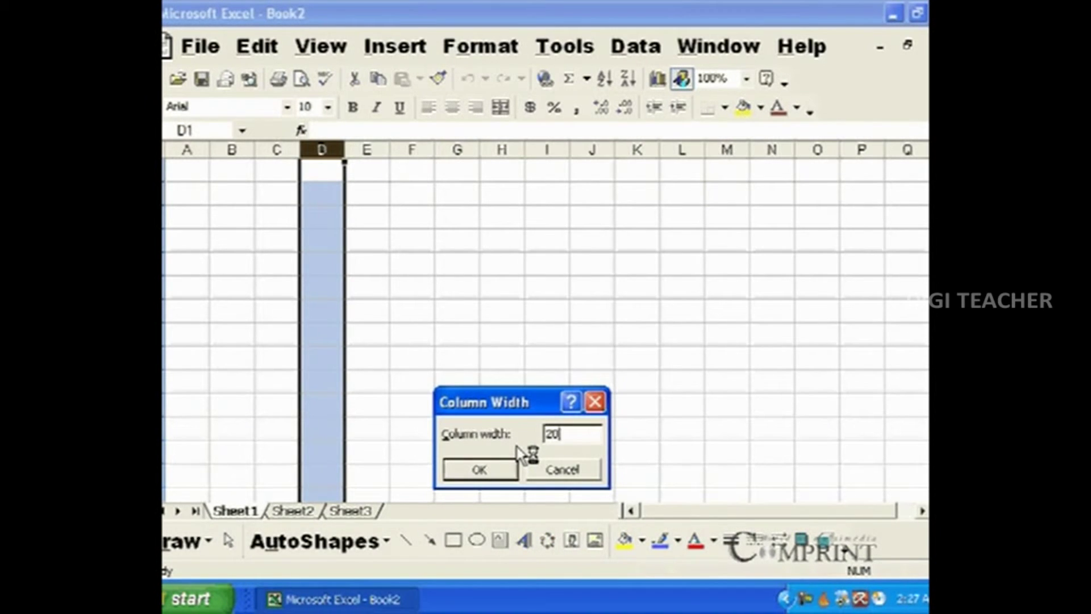
pyautogui.click(492, 466)
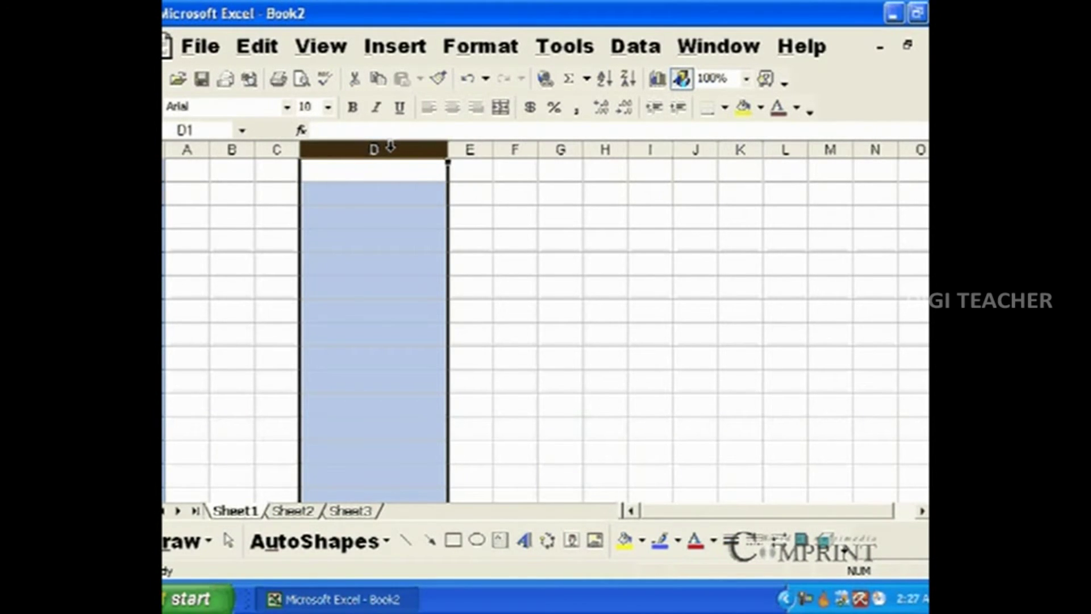
pyautogui.click(463, 149)
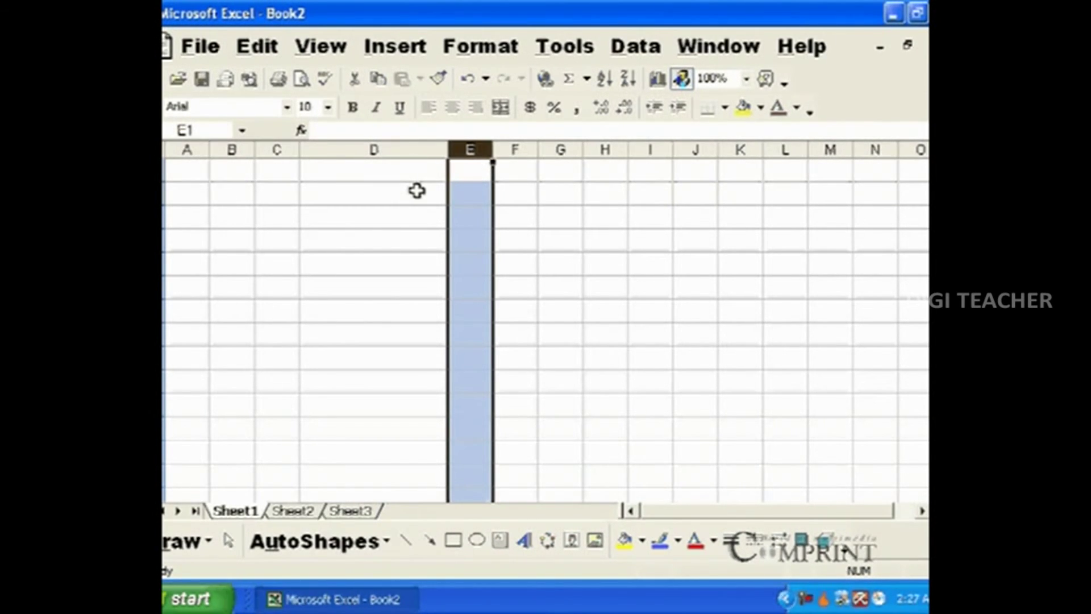
pyautogui.click(165, 150)
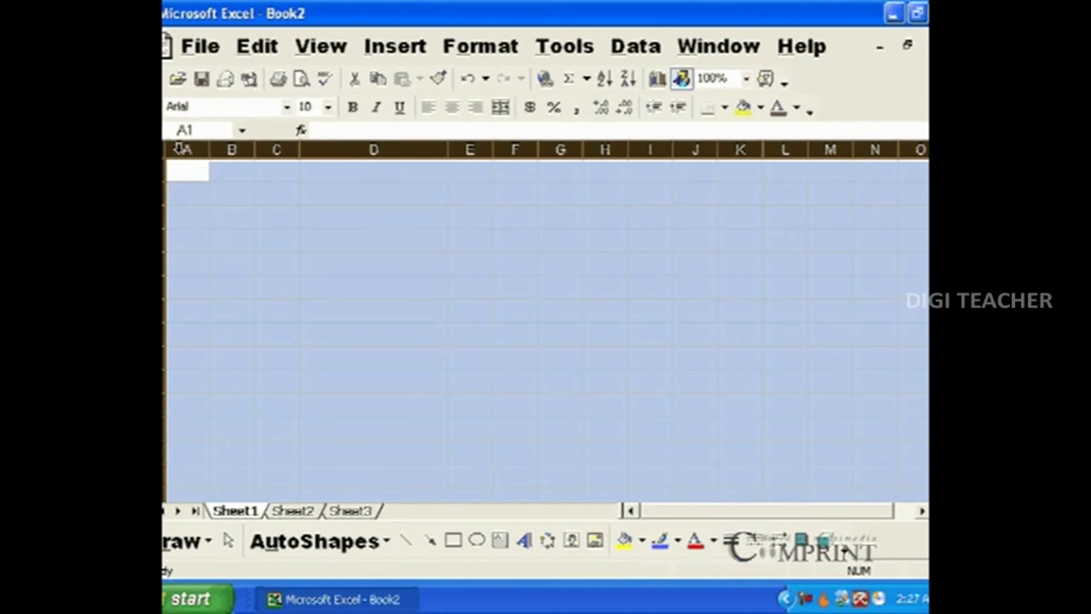
# Step: Set every column on the sheet to a width of 15
pyautogui.rightClick(221, 147)
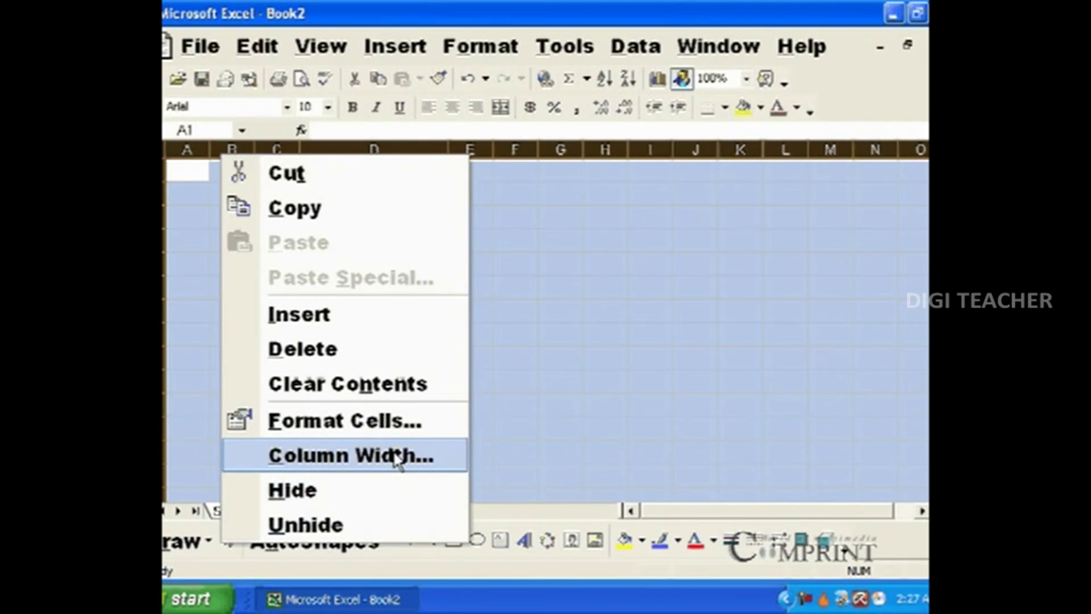
pyautogui.click(397, 456)
pyautogui.write('15')
pyautogui.press('Return')
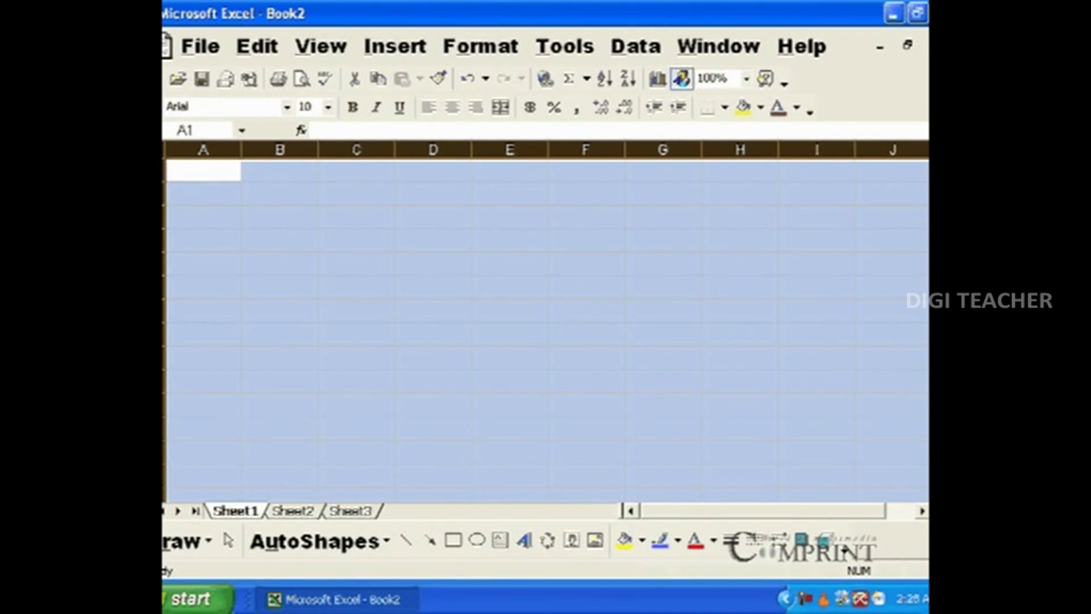
pyautogui.click(190, 222)
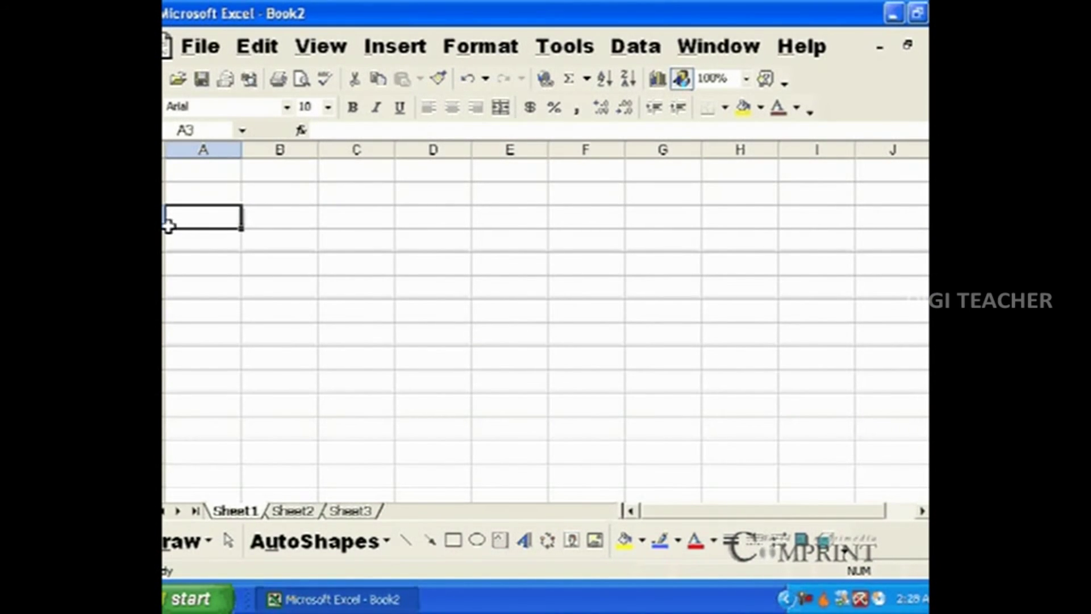
# Step: Set the height of all rows on the sheet to 30
pyautogui.rightClick(164, 223)
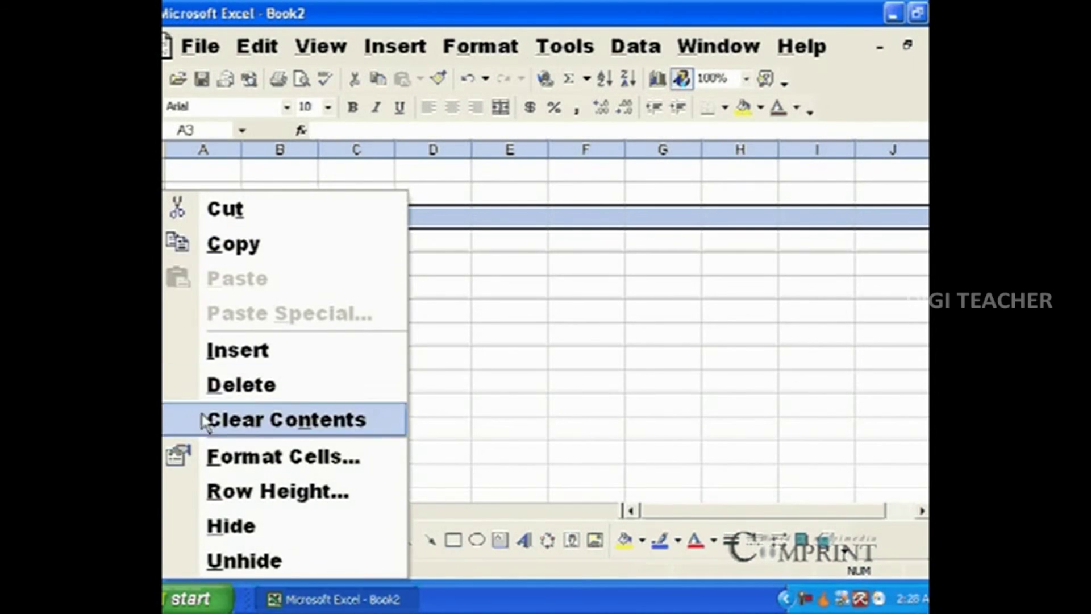
pyautogui.click(267, 493)
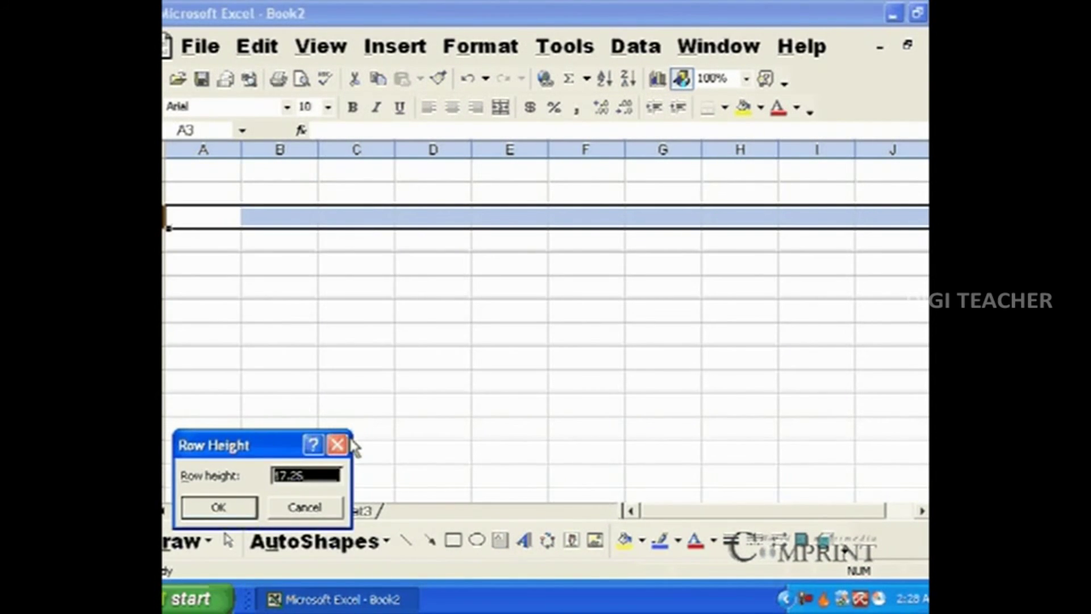
pyautogui.write('30')
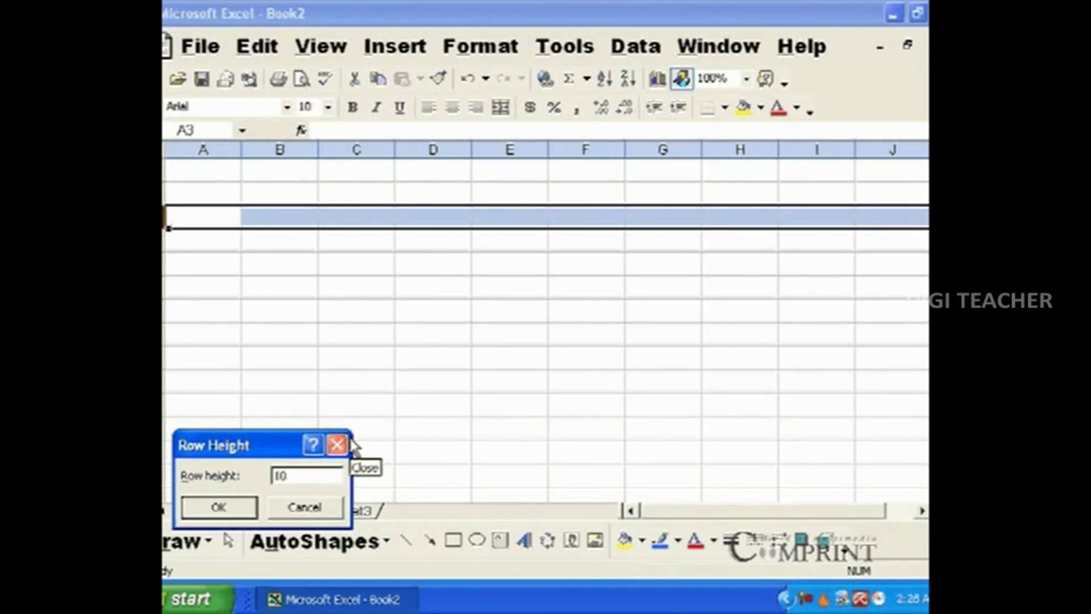
pyautogui.write('30')
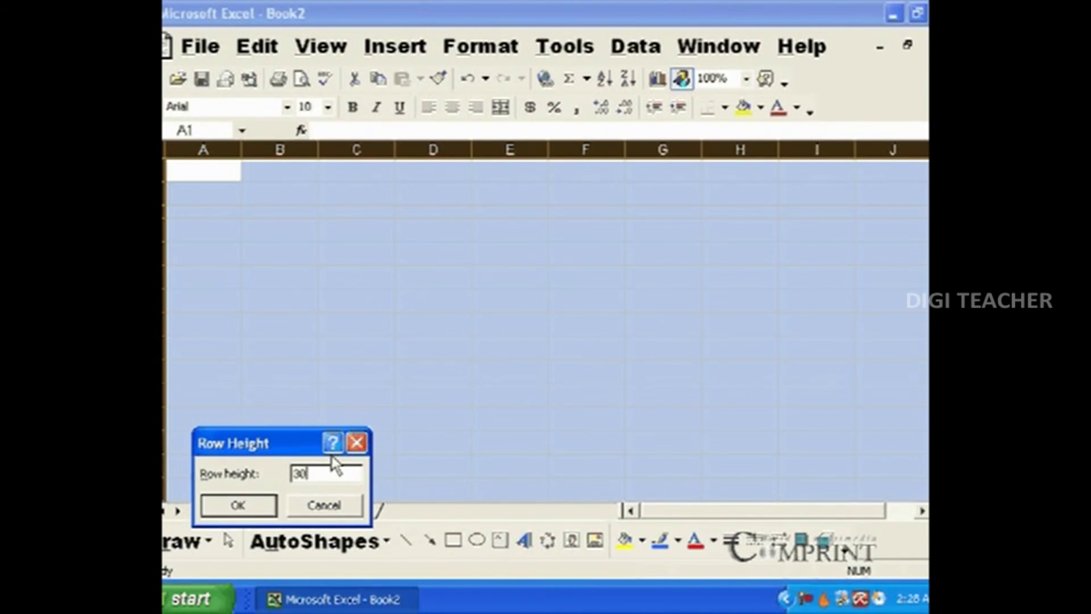
pyautogui.press('Return')
pyautogui.click(331, 453)
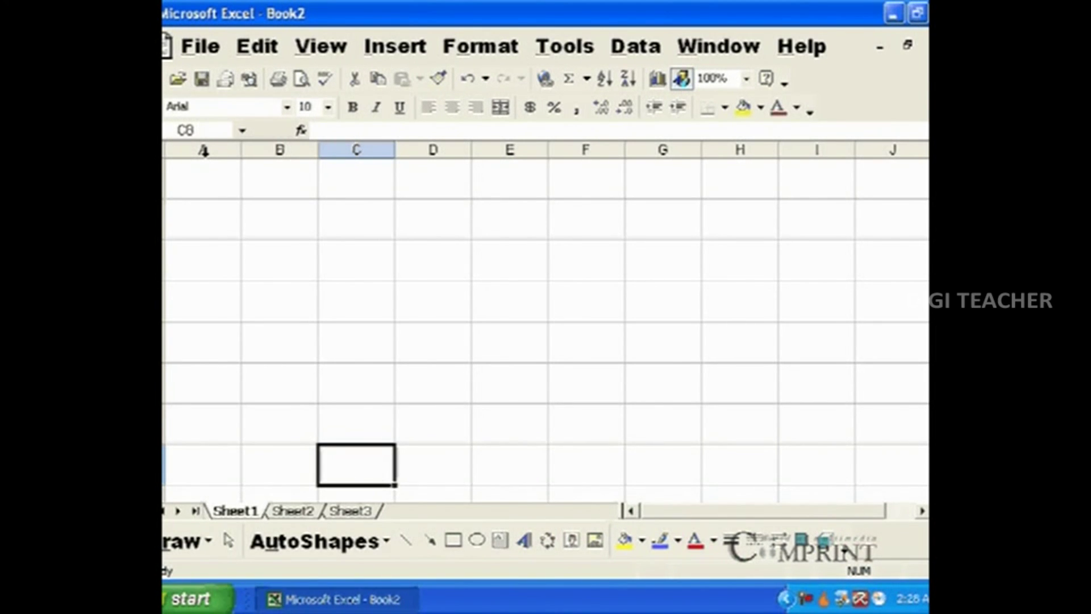
pyautogui.click(433, 149)
pyautogui.click(361, 161)
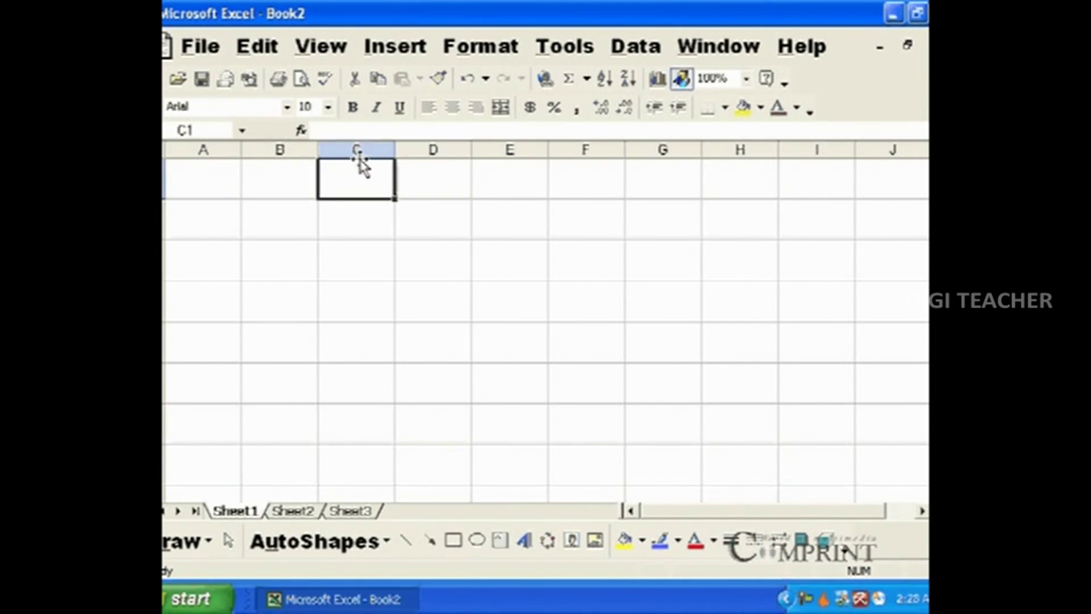
pyautogui.click(357, 149)
pyautogui.rightClick(358, 149)
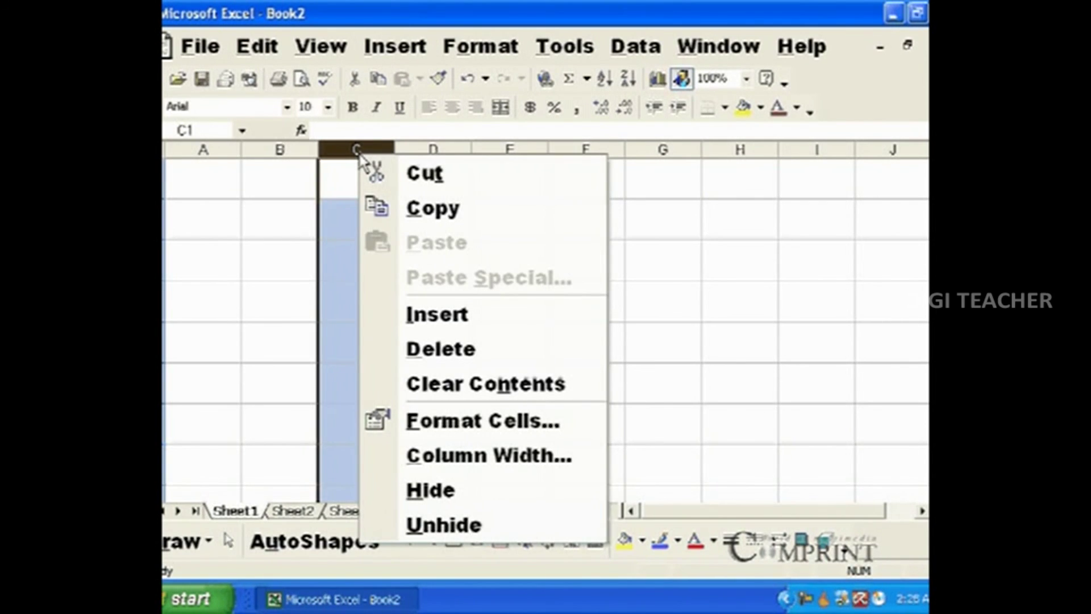
pyautogui.click(498, 504)
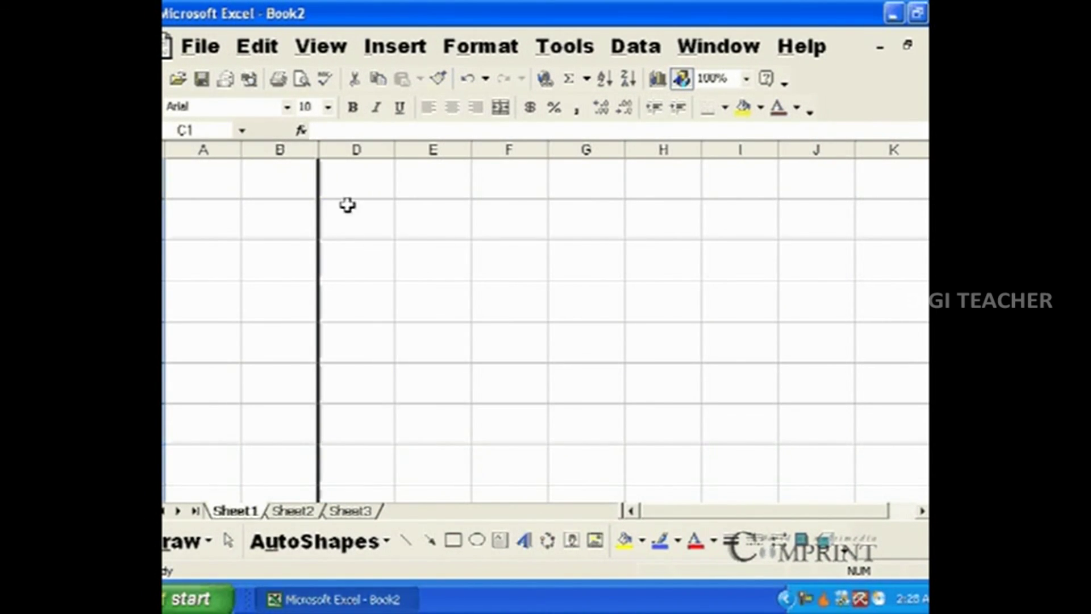
pyautogui.click(329, 179)
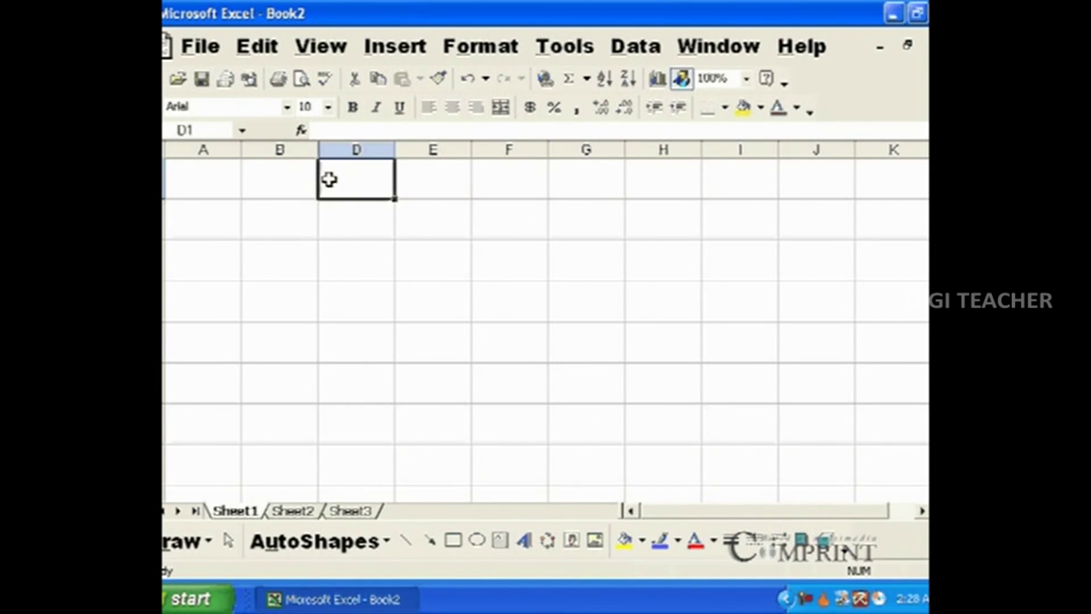
pyautogui.click(378, 148)
pyautogui.click(456, 170)
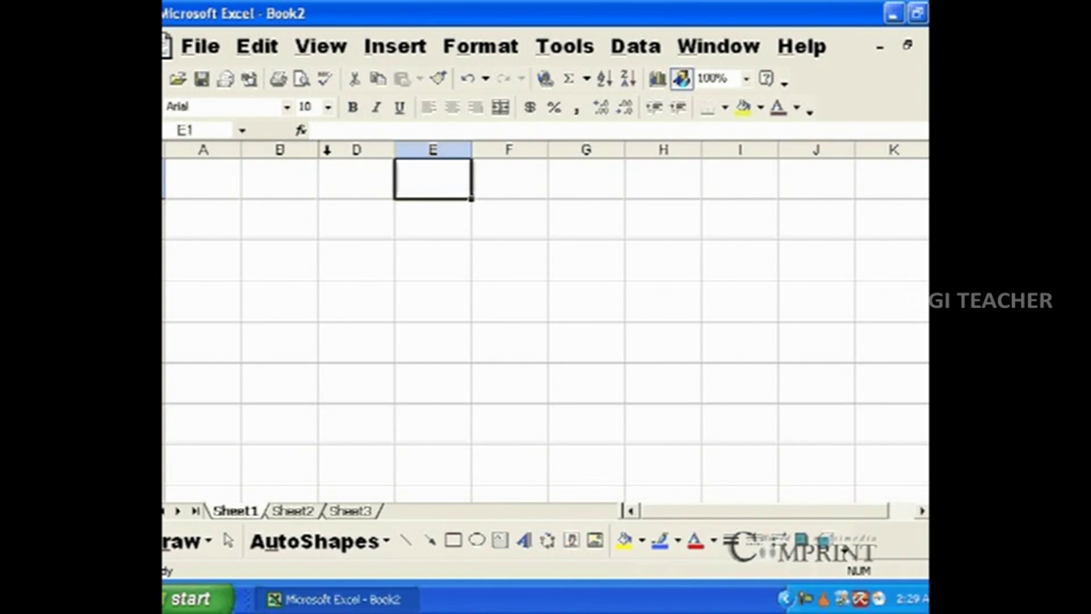
pyautogui.moveTo(282, 149); pyautogui.dragTo(350, 150)
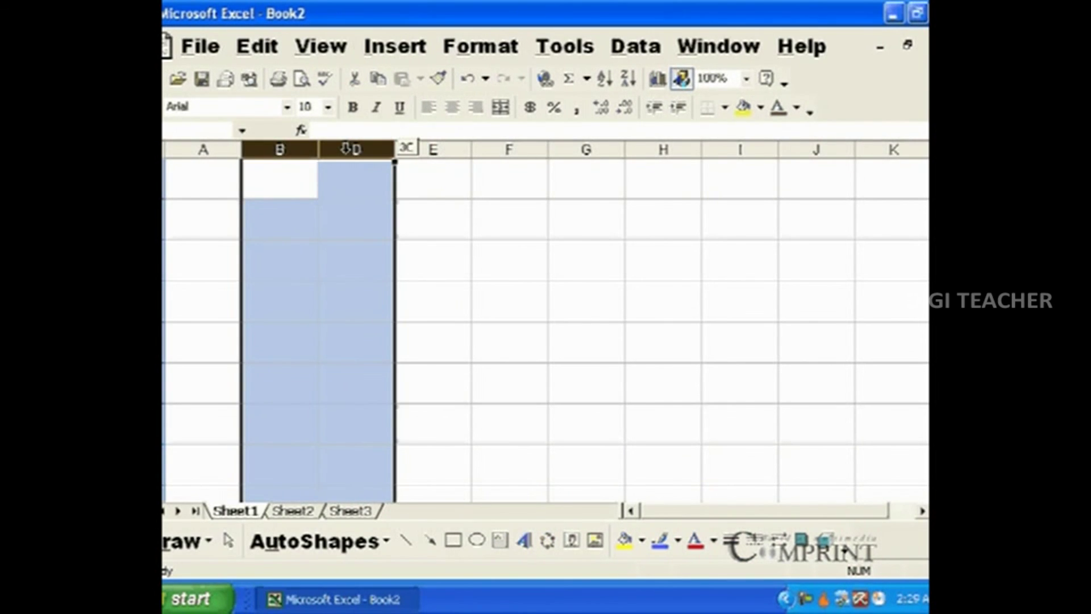
pyautogui.rightClick(347, 154)
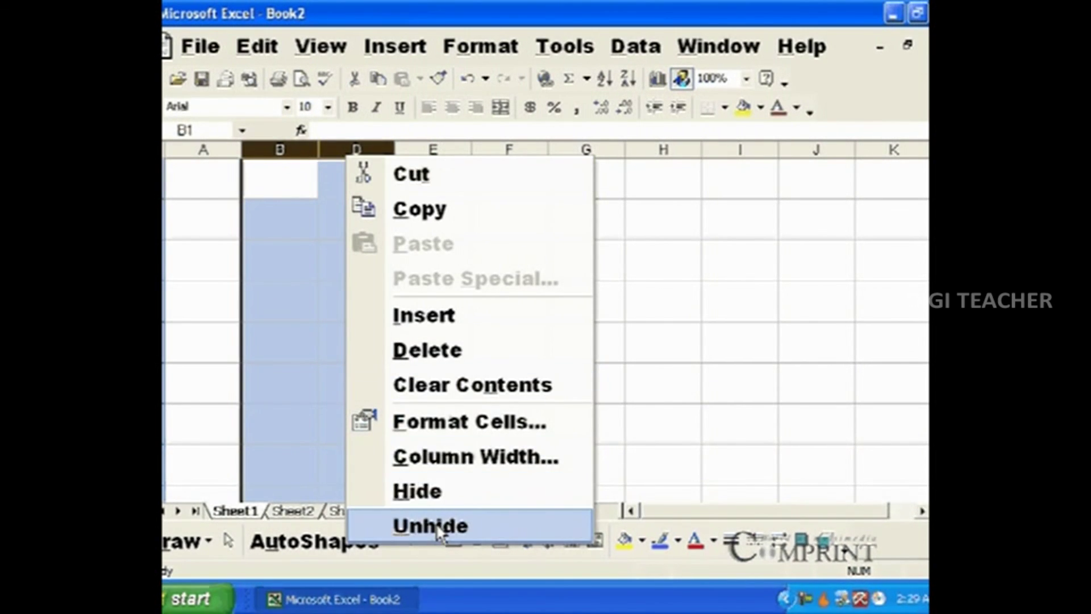
pyautogui.click(439, 525)
pyautogui.click(436, 414)
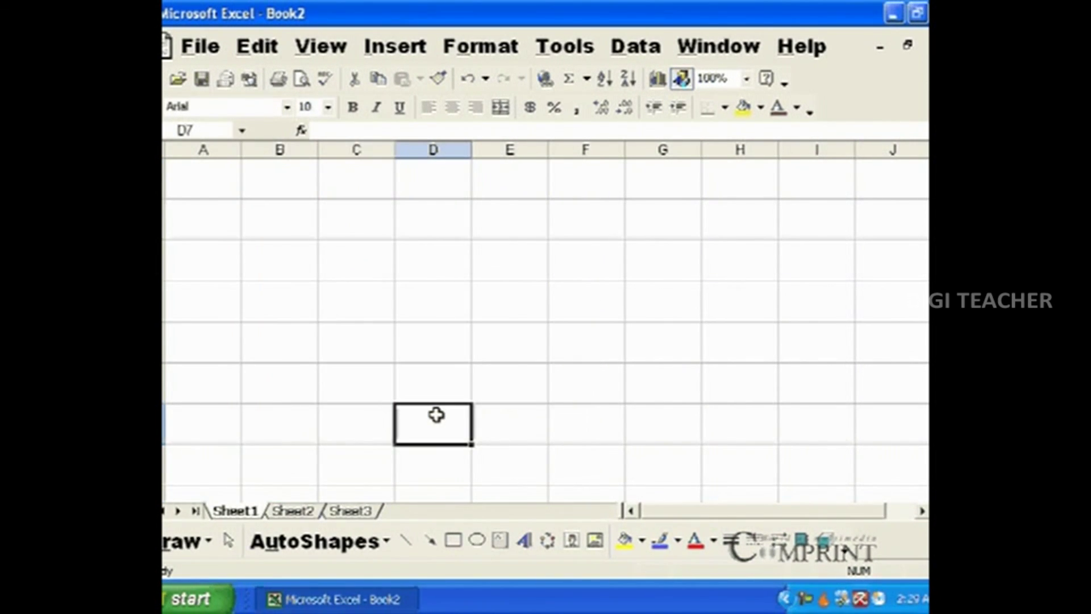